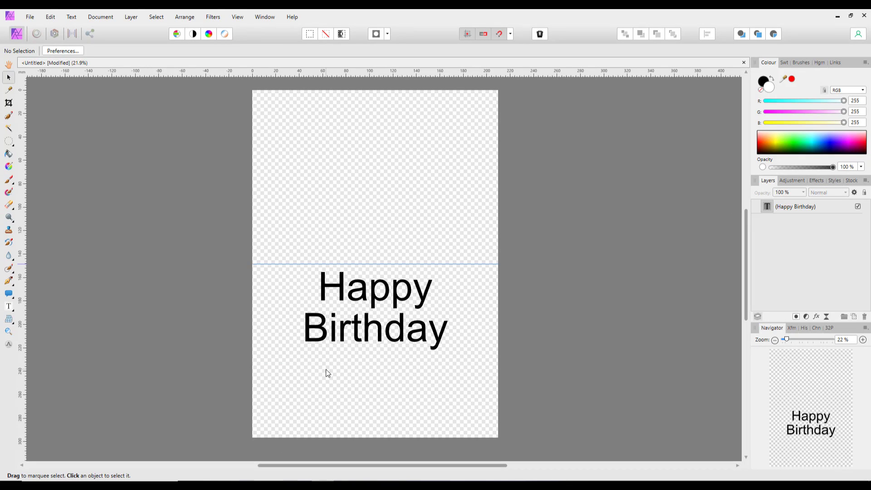
# - Duplicate the Happy Birthday text layer, hide the lower copy, and place the text cursor in the visible copy
pyautogui.click(8, 308)
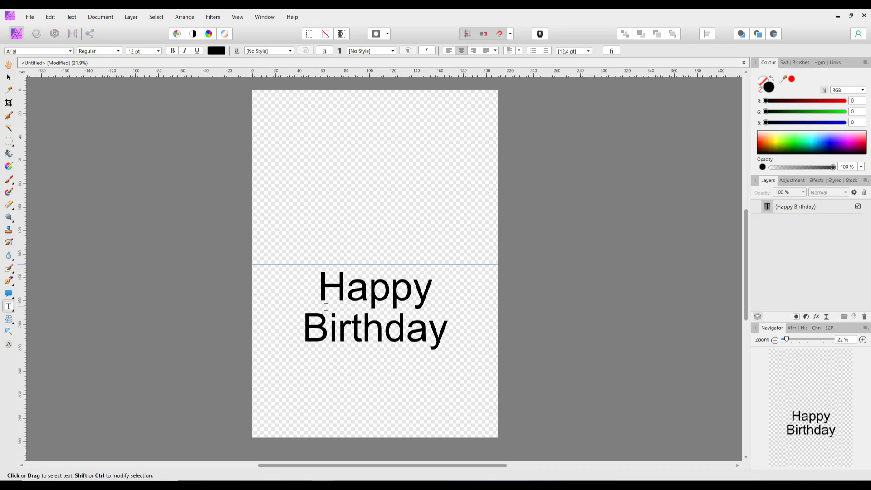
pyautogui.click(782, 208)
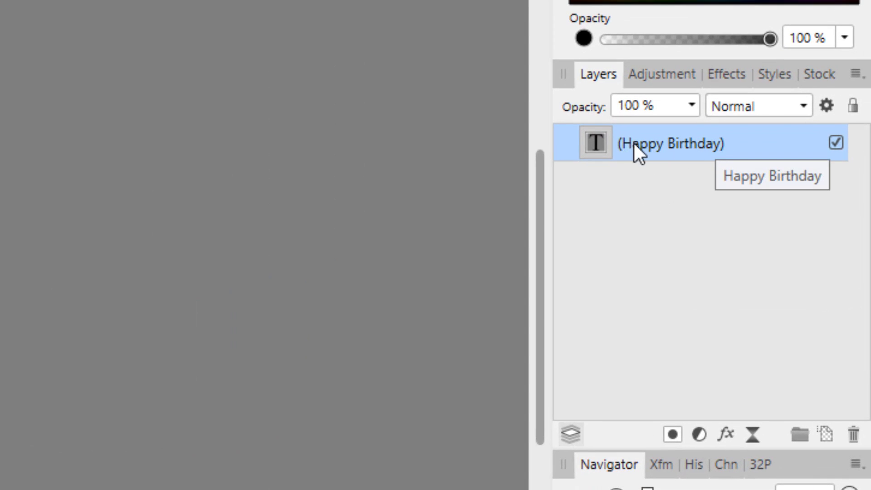
pyautogui.rightClick(685, 149)
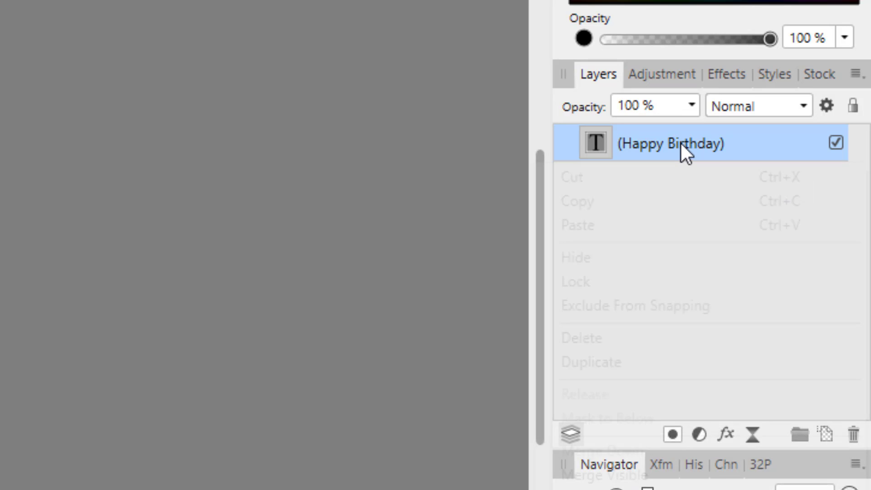
pyautogui.click(614, 359)
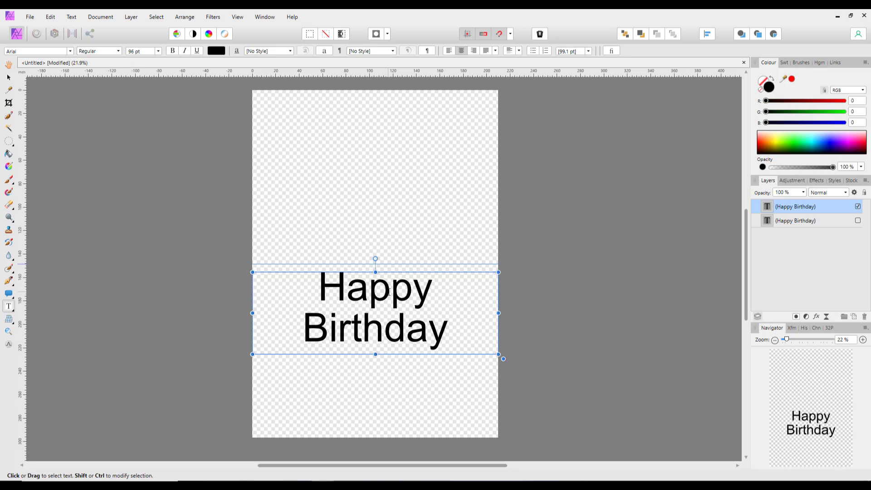
pyautogui.click(361, 330)
pyautogui.click(330, 332)
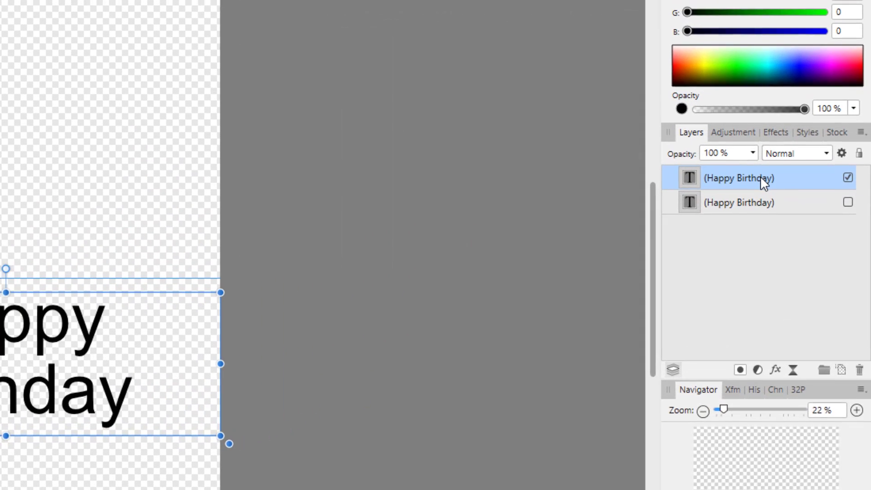
# - Rasterise the upper Happy Birthday text layer into a pixel layer and select it with the Move tool
pyautogui.rightClick(810, 206)
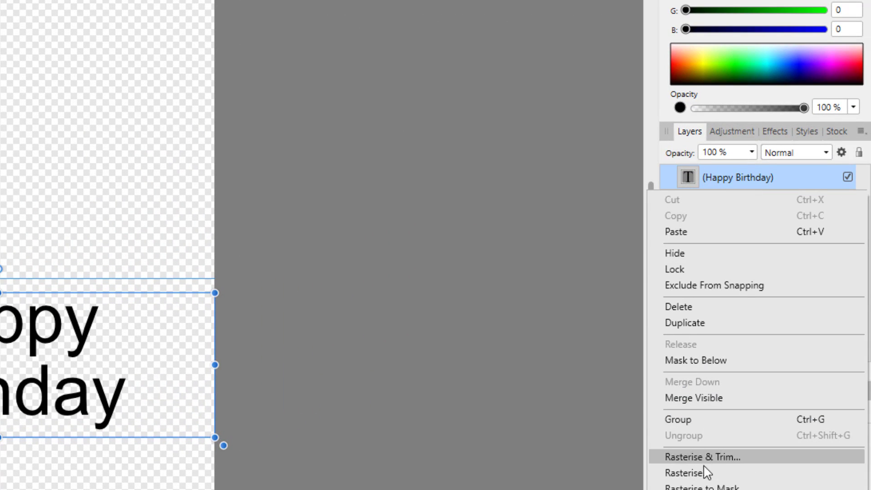
pyautogui.click(685, 473)
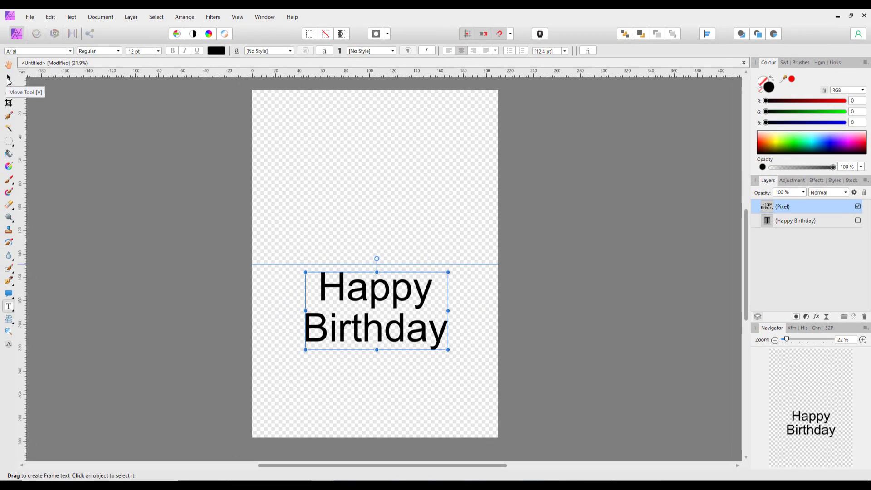
pyautogui.click(8, 79)
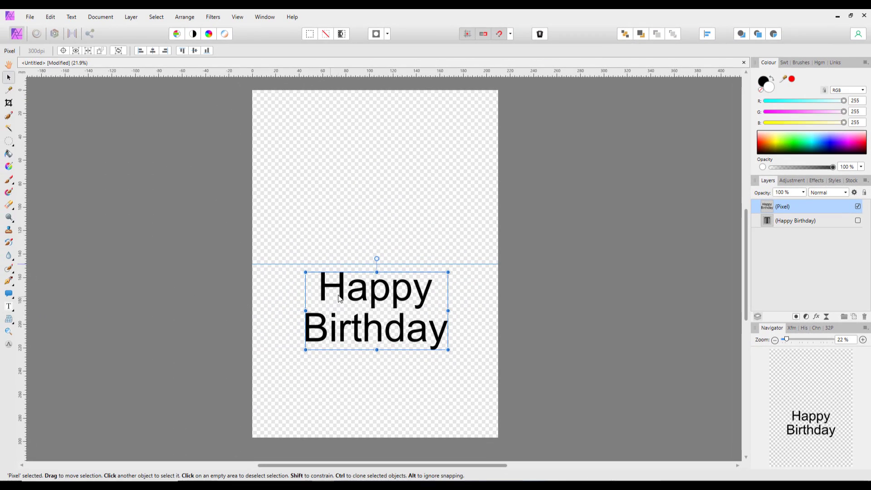
pyautogui.hotkey('ctrl', 'd')
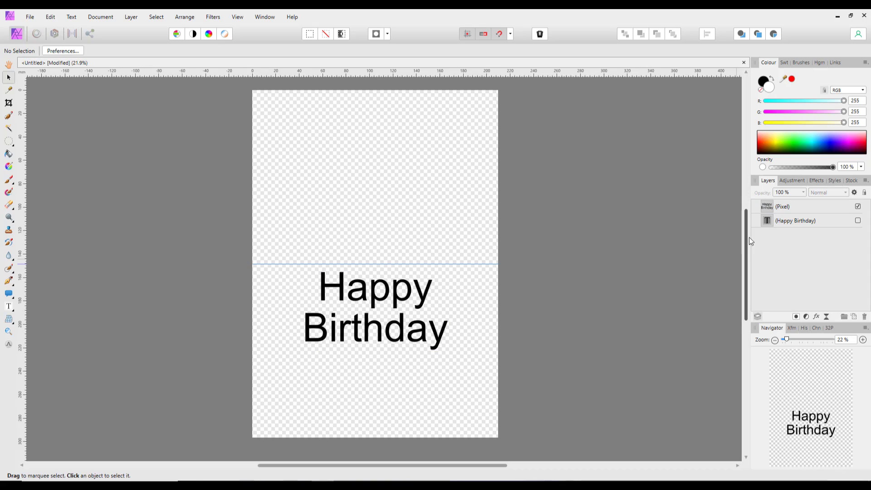
pyautogui.click(815, 209)
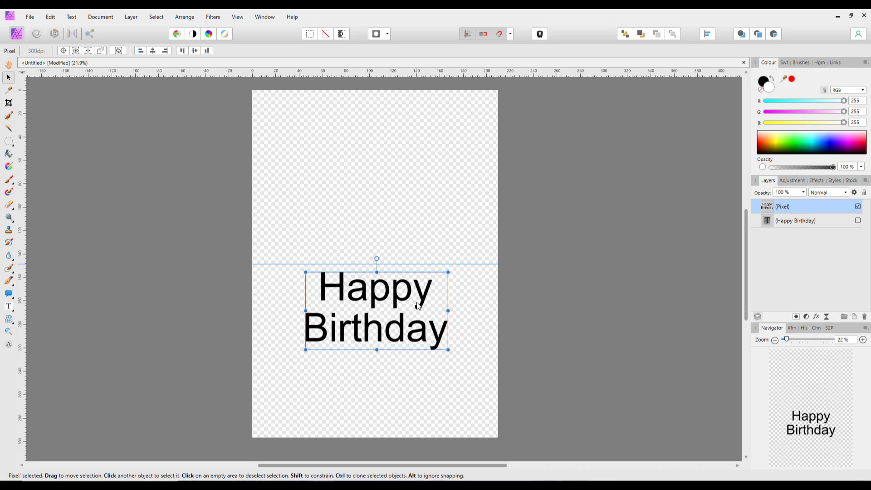
# - Hide the rasterised pixel layer and show the original Happy Birthday text layer
pyautogui.click(858, 207)
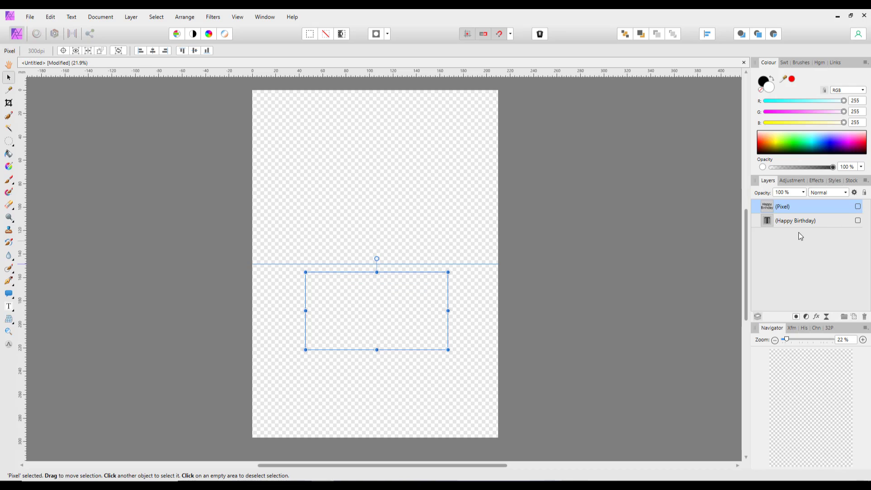
pyautogui.click(813, 224)
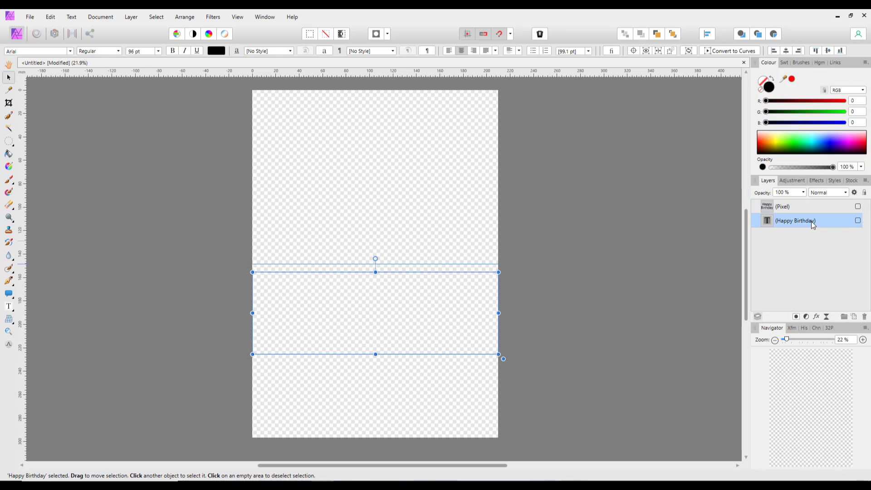
pyautogui.click(859, 221)
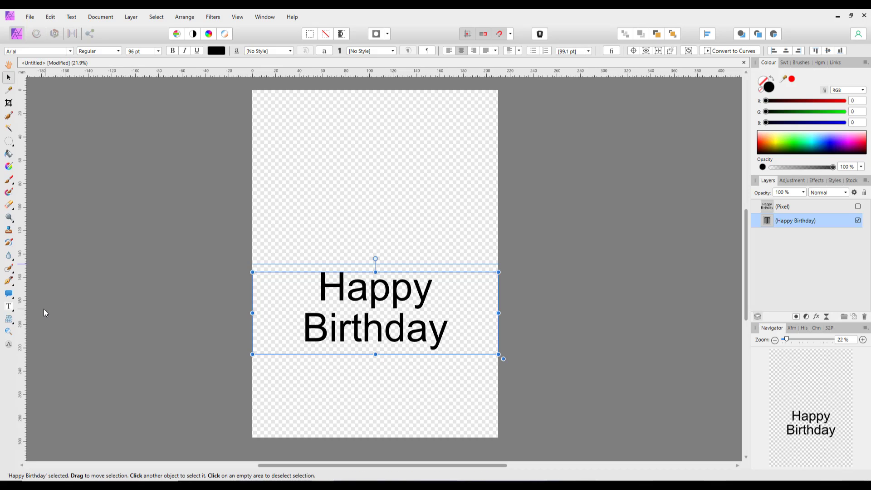
# - Select the word Happy with the Frame Text tool and set its fill to blue 1C8DE0
pyautogui.click(10, 311)
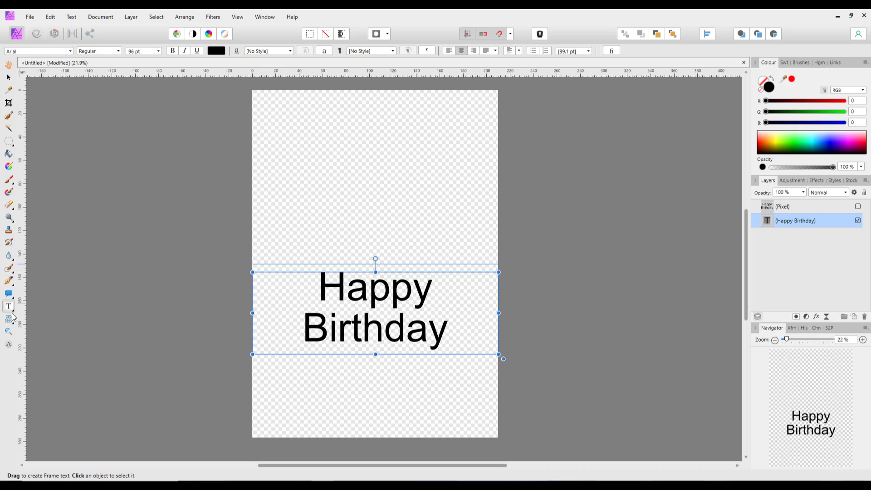
pyautogui.click(12, 313)
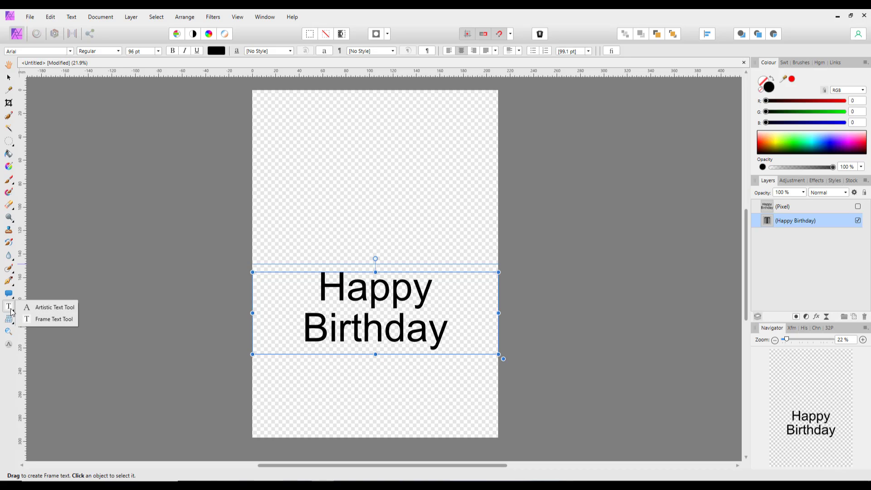
pyautogui.click(11, 311)
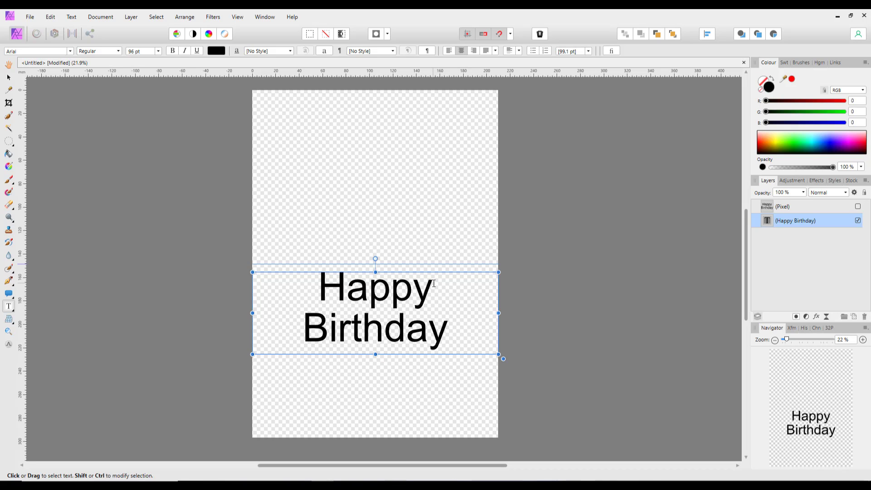
pyautogui.click(434, 283)
pyautogui.hotkey('shift', 'Left')
pyautogui.hotkey('shift', 'Left')
pyautogui.hotkey('shift', 'Left')
pyautogui.hotkey('shift', 'Left')
pyautogui.hotkey('shift', 'Left')
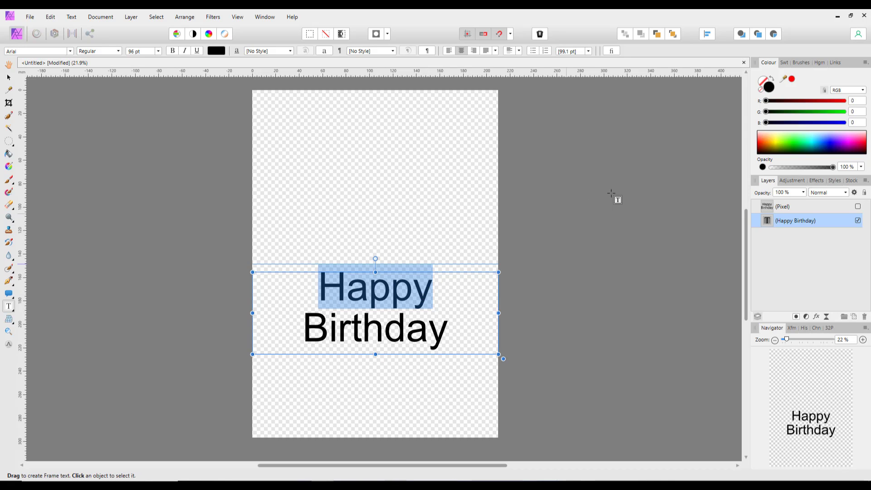
pyautogui.doubleClick(769, 87)
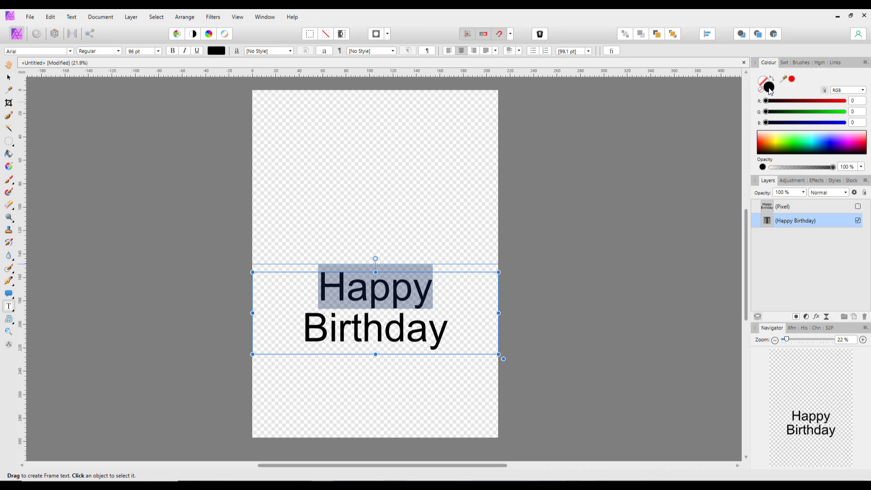
pyautogui.moveTo(513, 141); pyautogui.dragTo(690, 94)
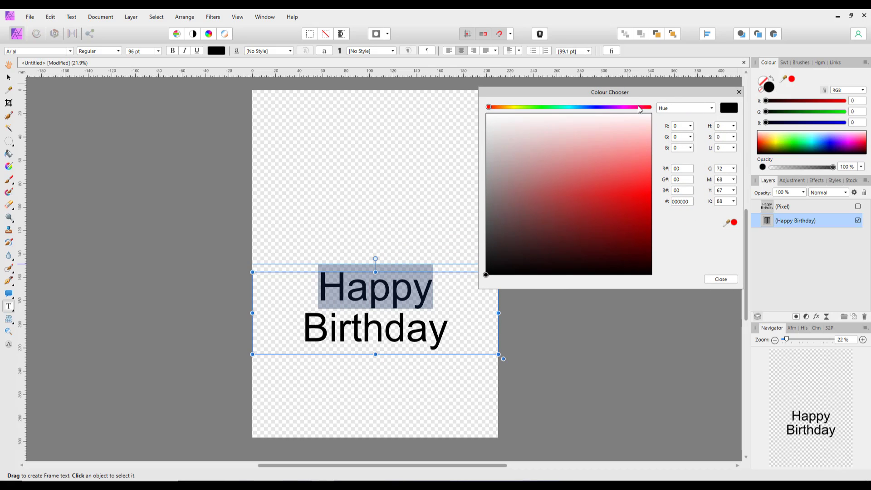
pyautogui.click(581, 107)
pyautogui.click(614, 195)
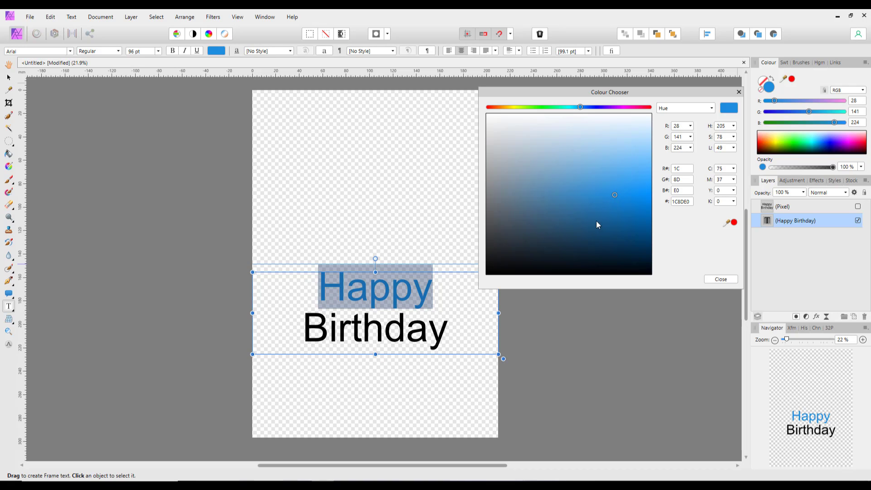
pyautogui.click(717, 280)
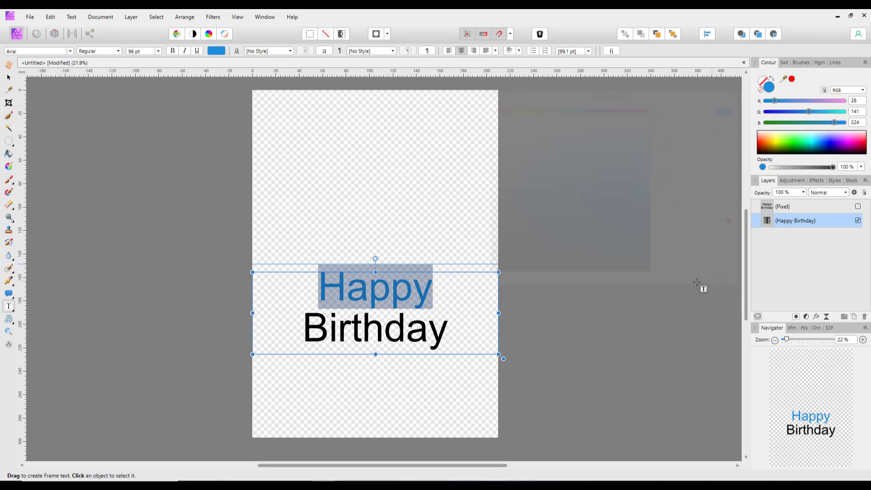
pyautogui.click(532, 324)
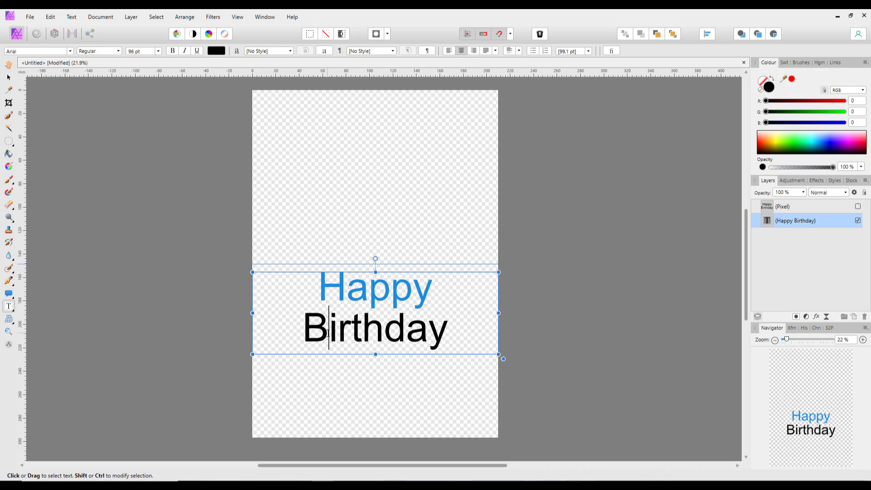
# - Select only the letter B of Birthday and colour it yellow, RGB 239, 255, 29
pyautogui.doubleClick(328, 334)
pyautogui.click(328, 334)
pyautogui.moveTo(328, 334); pyautogui.dragTo(303, 334)
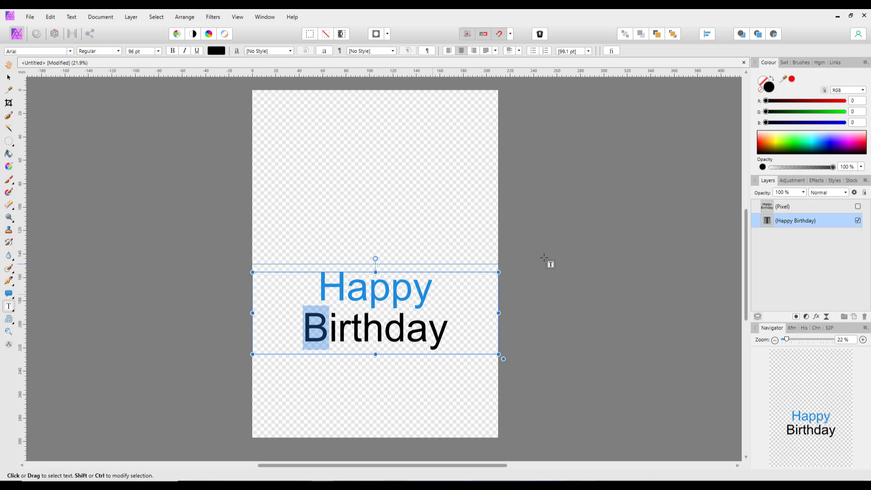
pyautogui.click(777, 140)
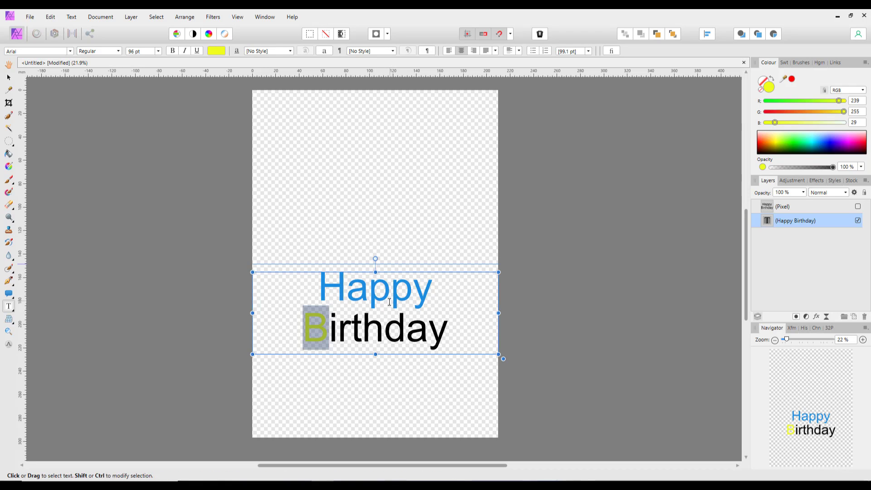
# - Colour the letter i of Birthday blue (RGB 20, 135, 255) and the letter r green (RGB 98, 255, 136)
pyautogui.click(338, 329)
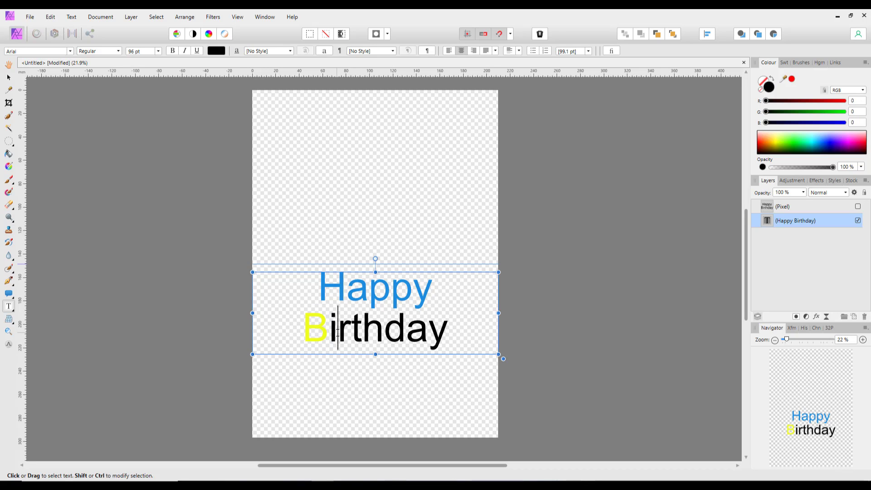
pyautogui.moveTo(338, 329); pyautogui.dragTo(329, 329)
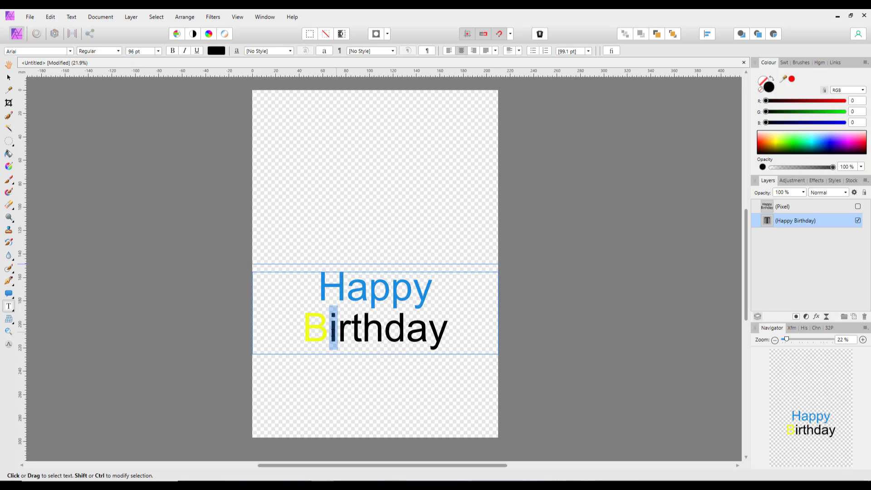
pyautogui.click(827, 146)
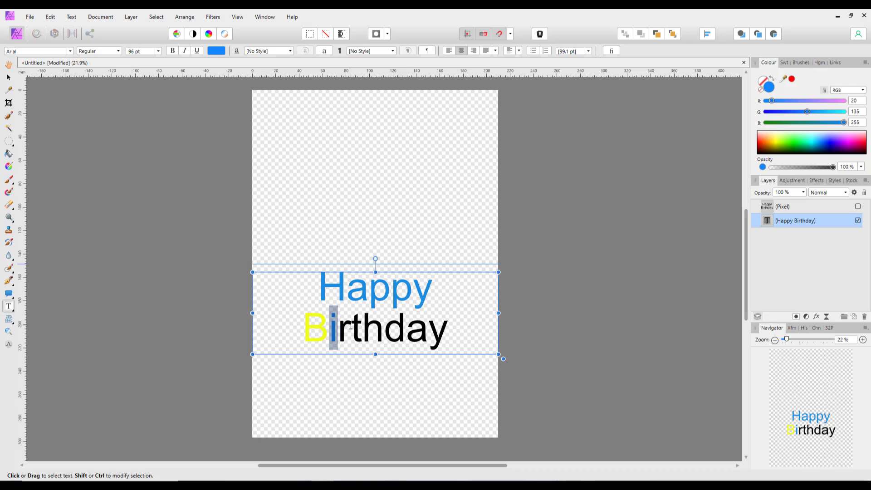
pyautogui.moveTo(351, 326); pyautogui.dragTo(339, 326)
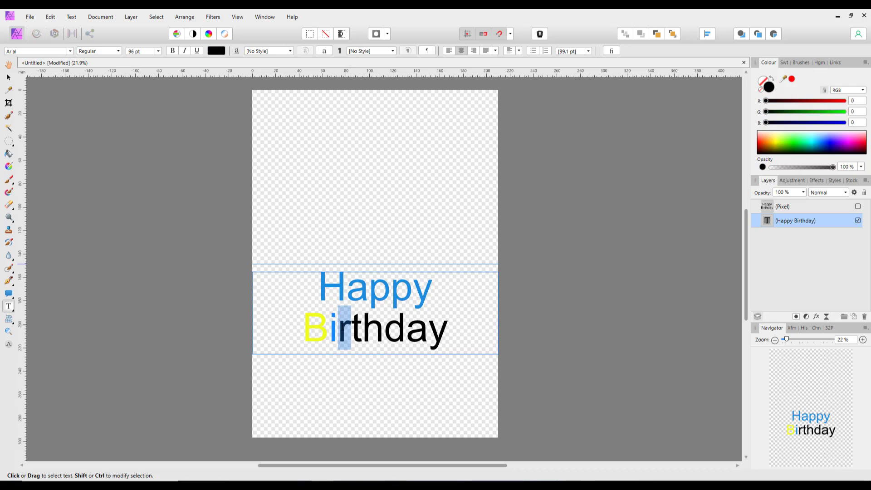
pyautogui.click(799, 138)
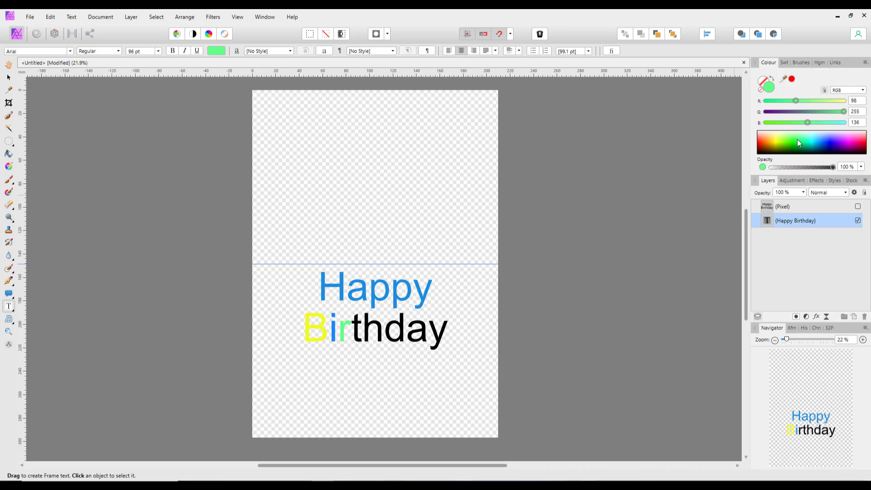
pyautogui.click(448, 389)
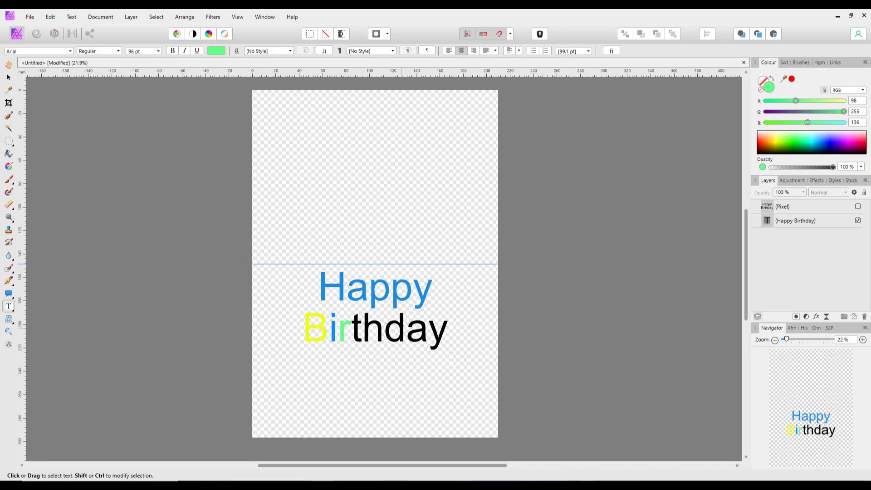
# - Try selecting the whole word Birthday and the whole Happy line, ending with the text cursor inside Happy
pyautogui.click(443, 349)
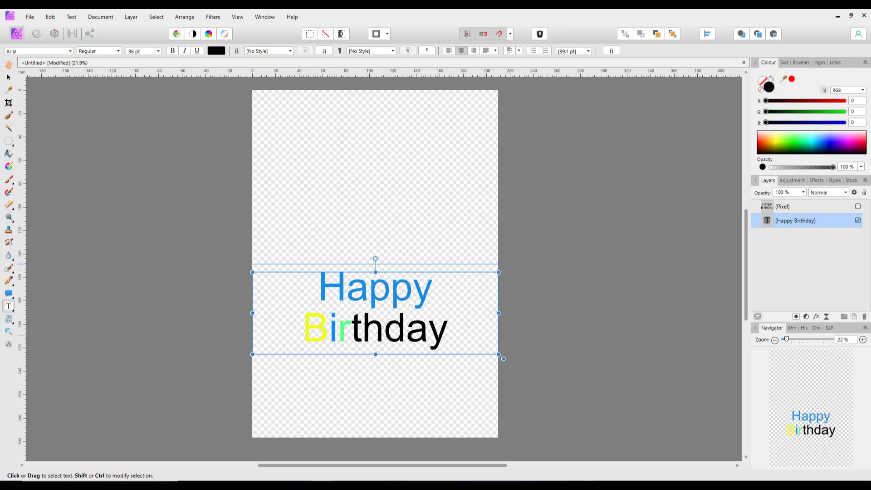
pyautogui.doubleClick(385, 330)
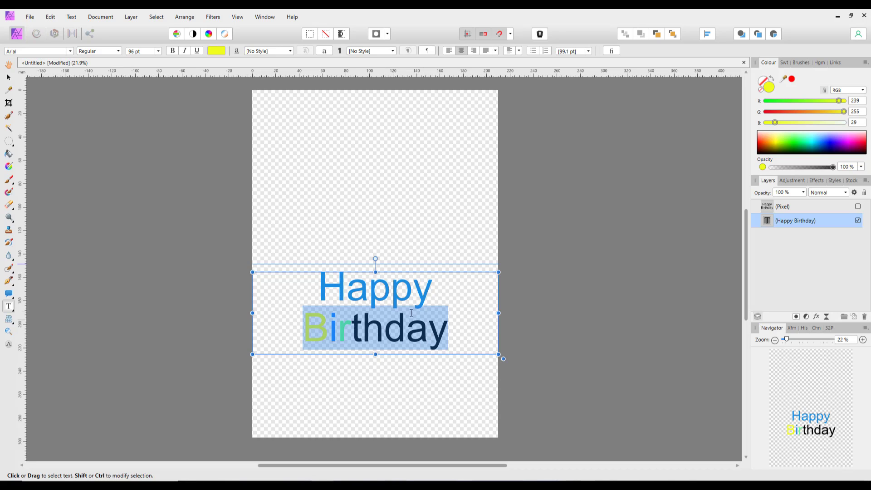
pyautogui.click(369, 292)
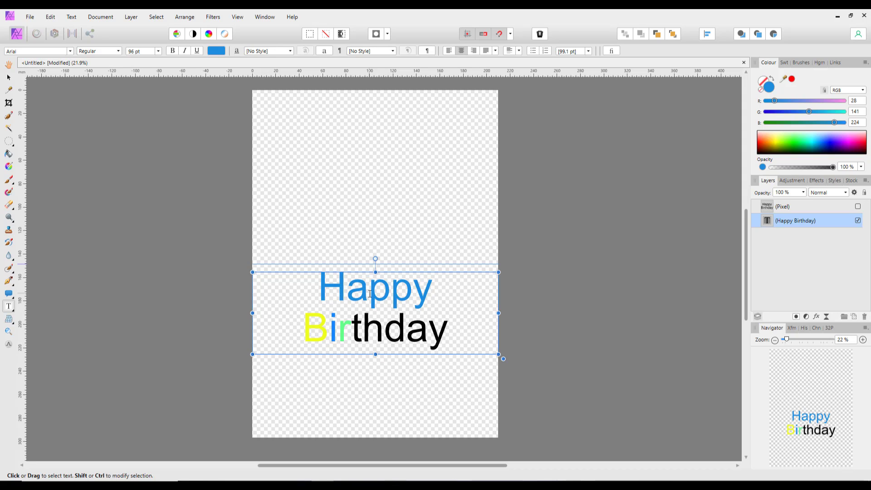
pyautogui.tripleClick(370, 293)
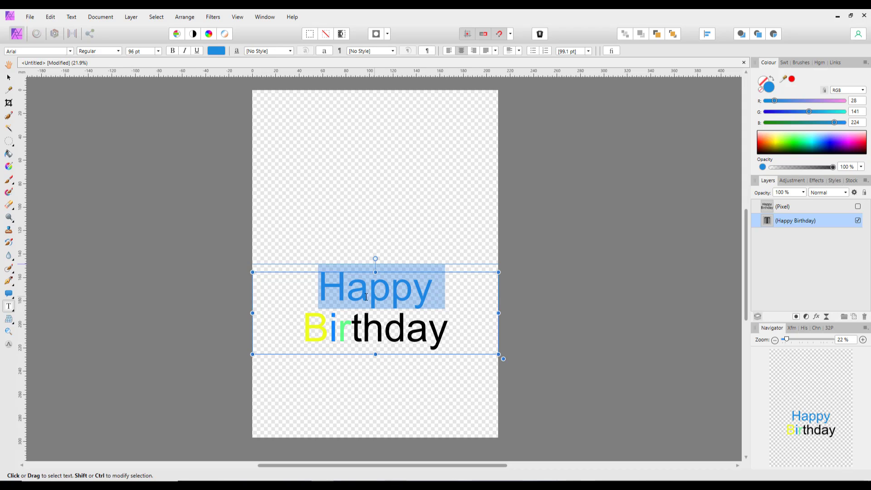
pyautogui.click(368, 291)
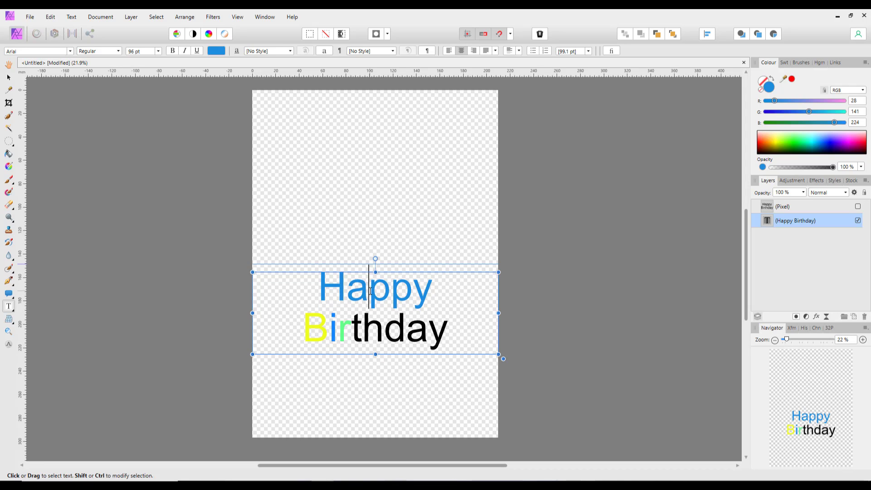
# - Select all the Happy Birthday text, recolour it pink, RGB 255, 118, 169, and deselect the text frame
pyautogui.doubleClick(369, 289)
pyautogui.click(368, 289)
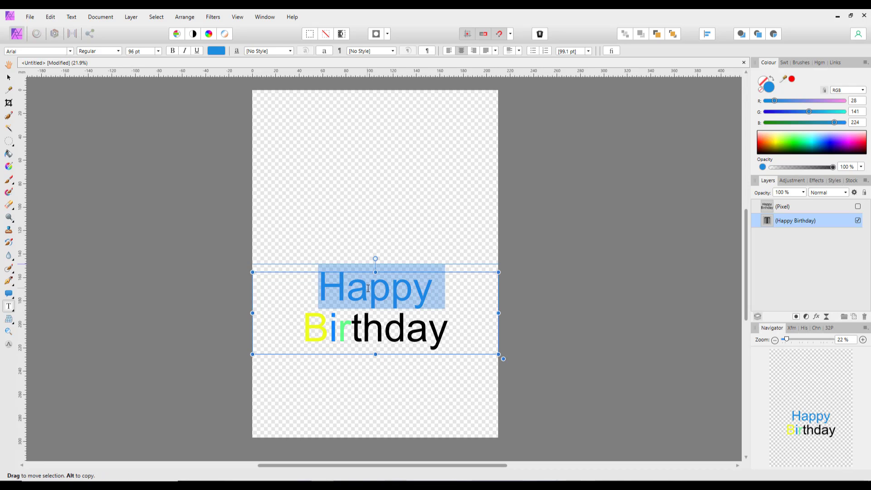
pyautogui.click(369, 288)
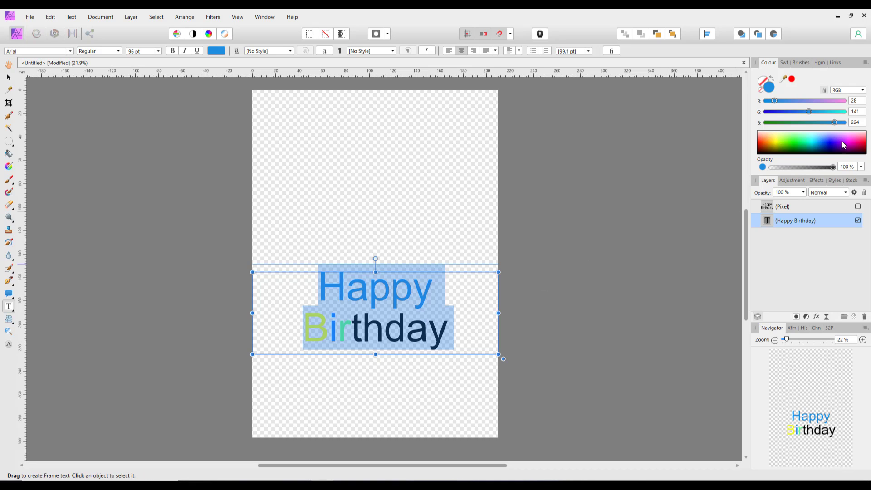
pyautogui.click(861, 141)
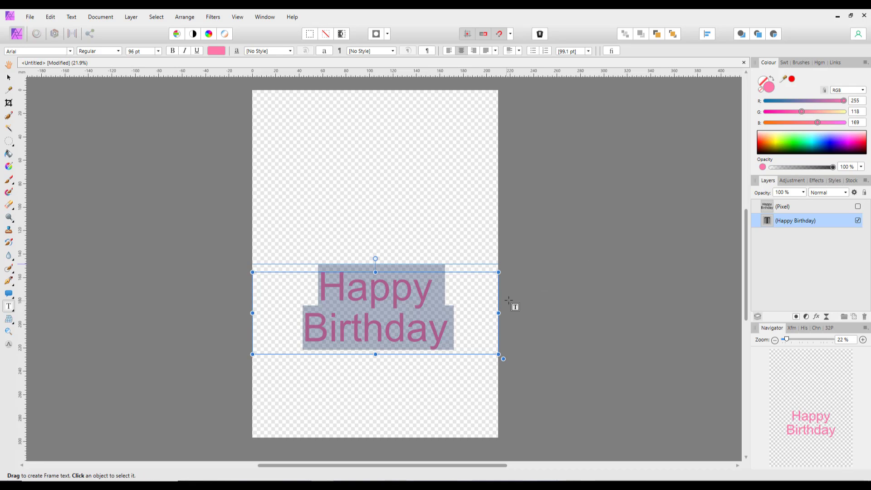
pyautogui.click(119, 208)
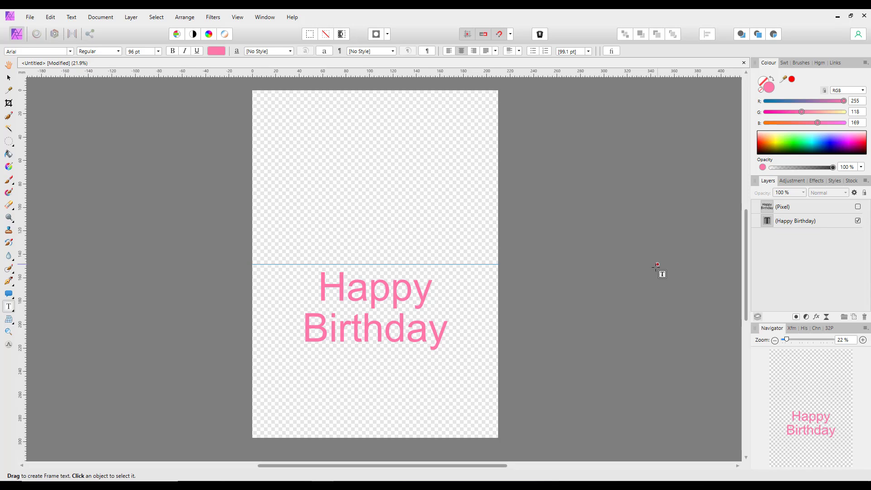
# - Hide the editable Happy Birthday text layer, then select the rasterised Pixel layer and make it visible
pyautogui.click(857, 220)
pyautogui.click(820, 208)
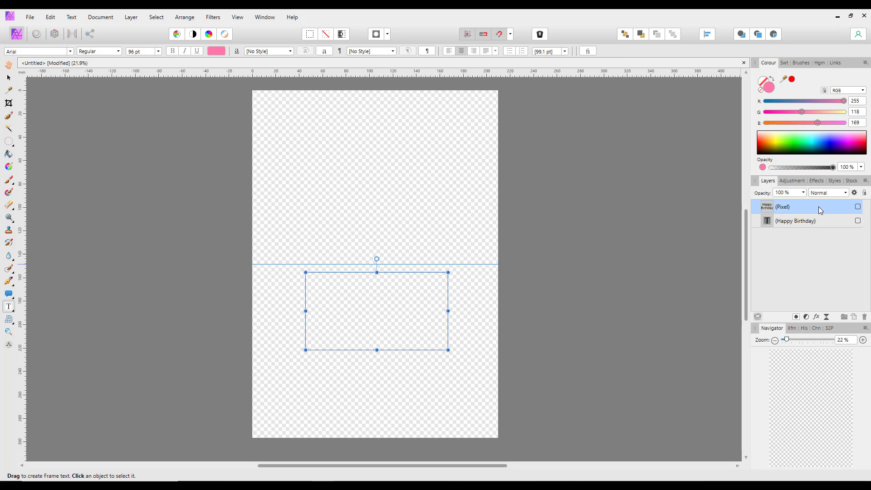
pyautogui.click(858, 207)
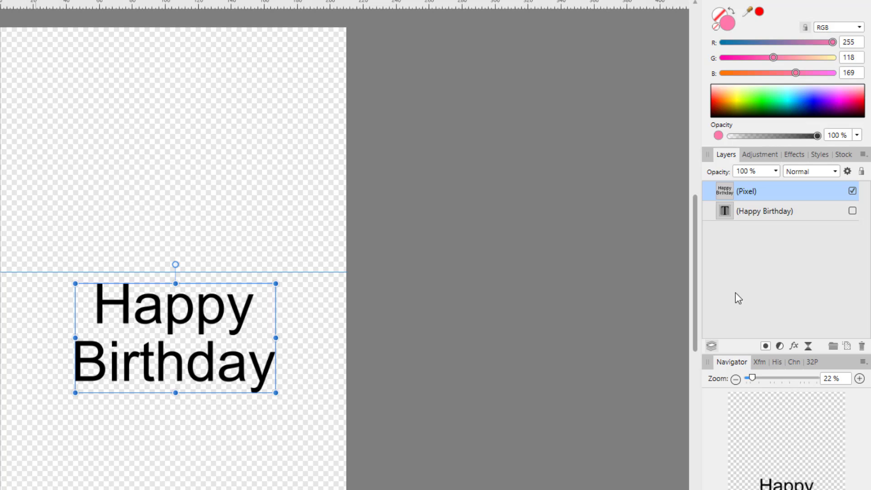
# - Add a Colour Overlay layer effect to the Pixel layer and open its colour for editing
pyautogui.click(795, 346)
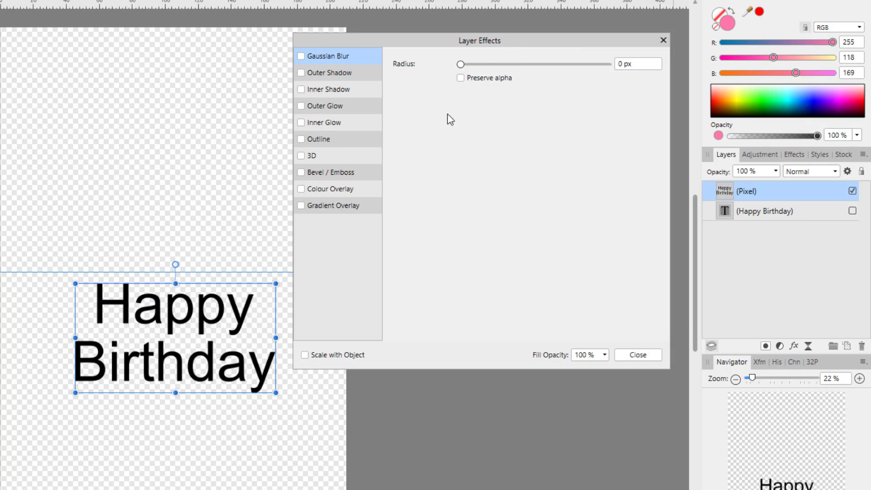
pyautogui.click(300, 189)
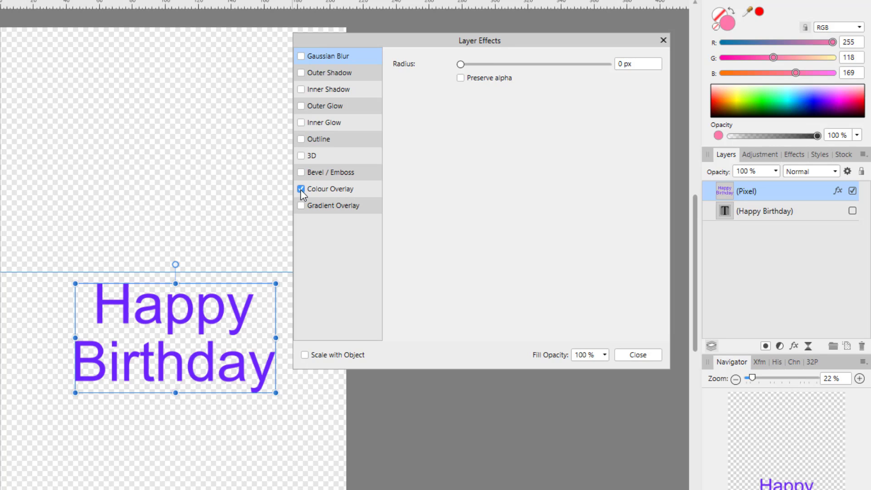
pyautogui.click(348, 189)
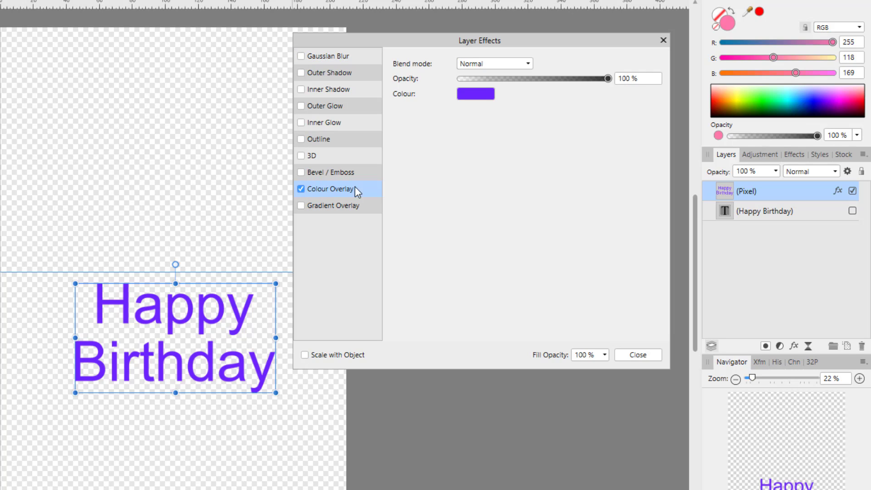
pyautogui.click(468, 95)
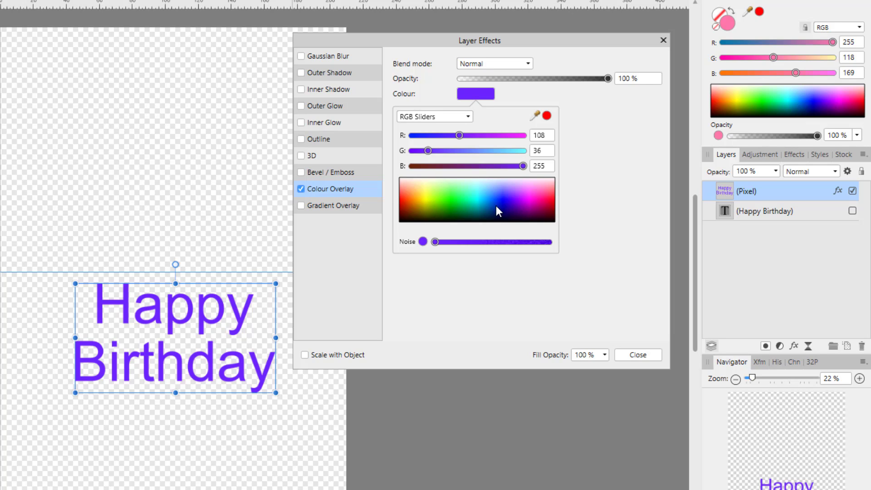
# - Try several overlay colours on the rasterised text, including green, orange, red, pale tints and pure white, RGB 255, 255, 255
pyautogui.click(450, 194)
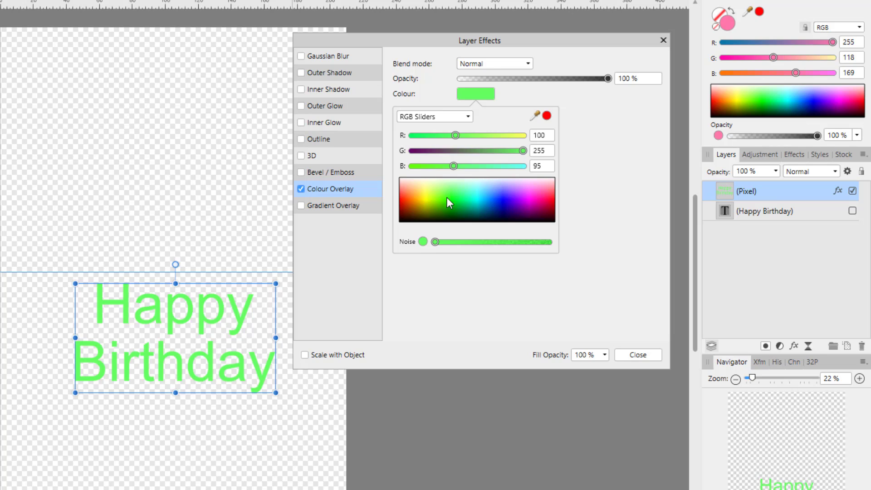
pyautogui.click(409, 193)
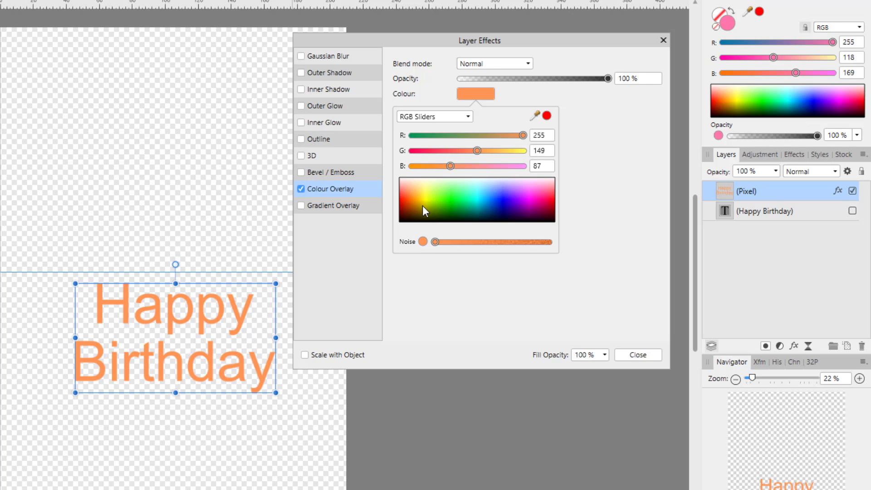
pyautogui.click(454, 210)
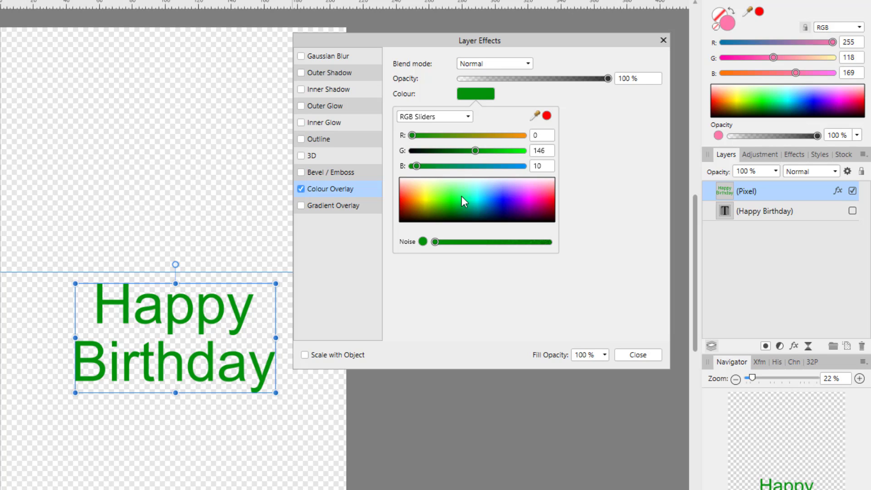
pyautogui.click(516, 208)
pyautogui.click(538, 190)
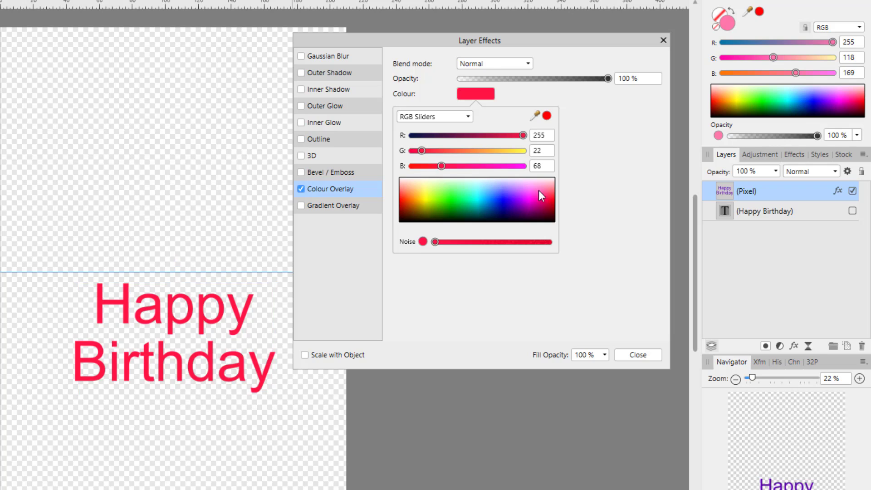
pyautogui.click(477, 179)
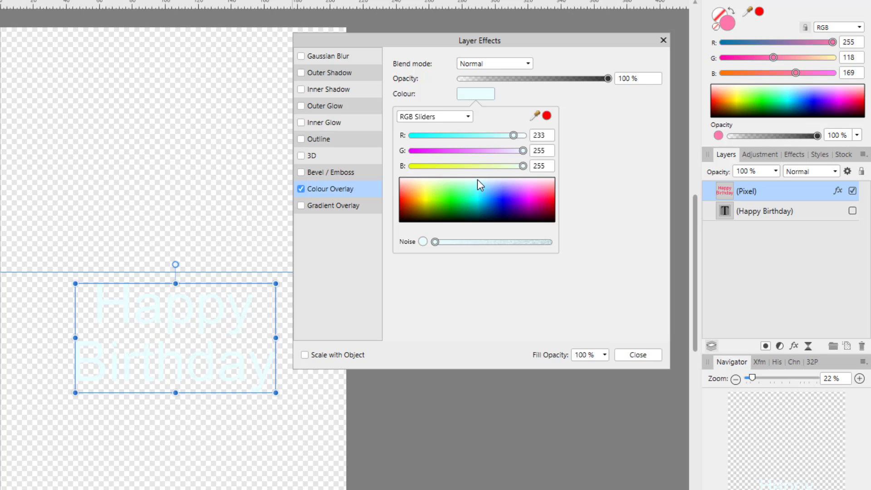
pyautogui.click(408, 179)
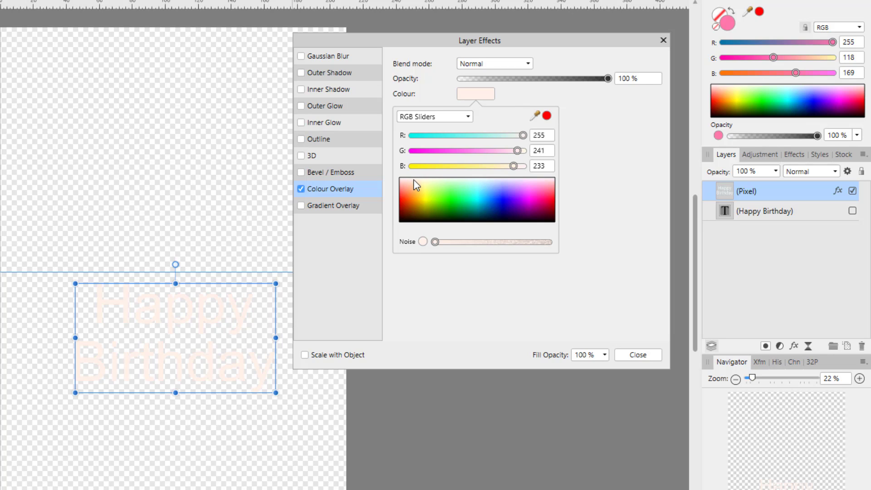
pyautogui.moveTo(518, 167); pyautogui.dragTo(530, 136)
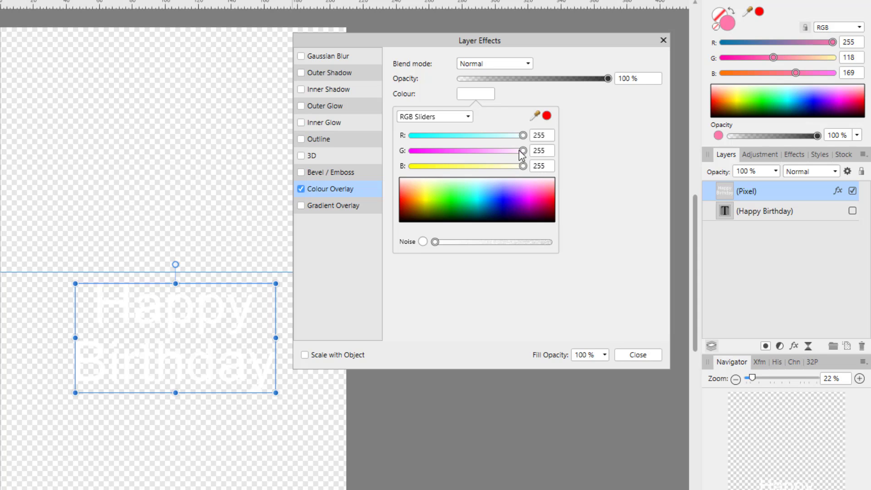
# - Set the overlay colour of the rasterised text to bright green, RGB 101, 255, 7, and close the layer effects
pyautogui.moveTo(443, 199); pyautogui.dragTo(451, 196)
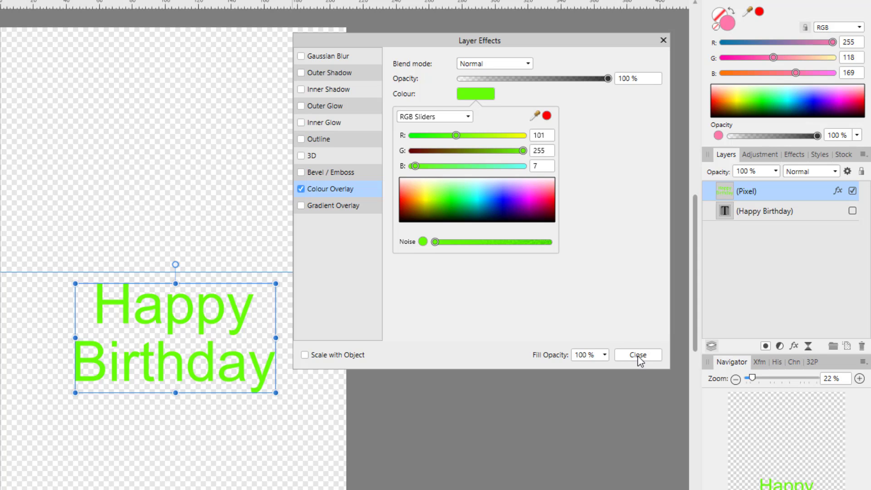
pyautogui.click(638, 356)
pyautogui.click(638, 356)
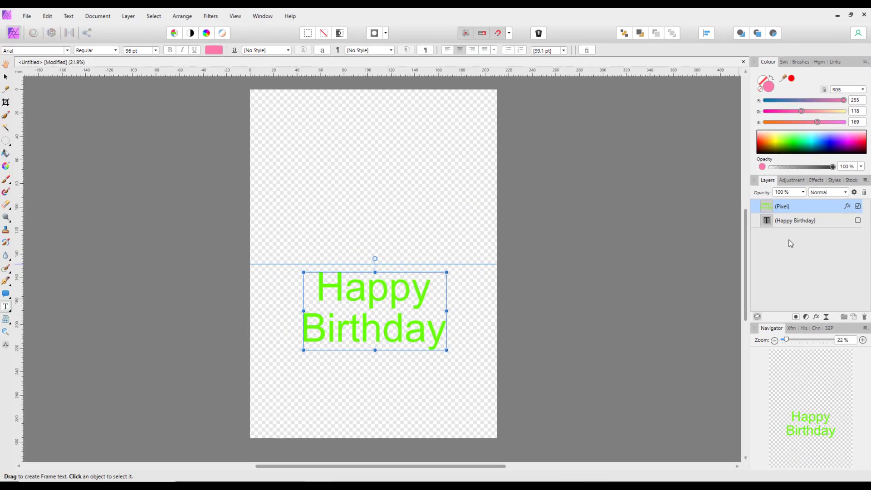